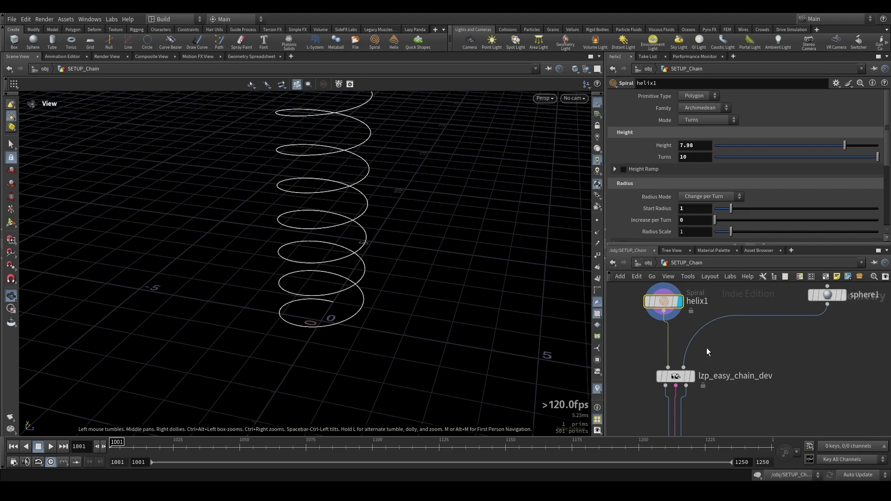
- Move the helix1 node farther away from sphere1 in the network and view the whole spiral
{"action": "middle_click_drag", "start_coordinate": [709, 350], "coordinate": [725, 362]}
{"action": "left_click_drag", "start_coordinate": [682, 313], "coordinate": [644, 307]}
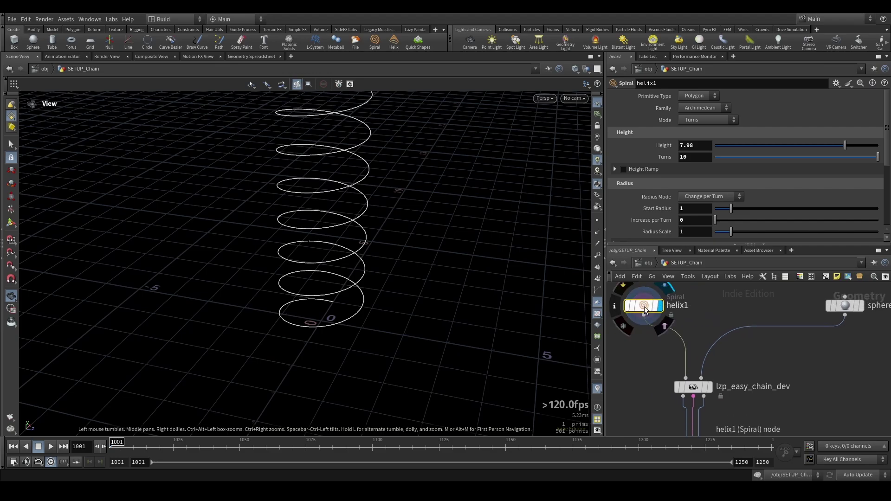
{"action": "left_click_drag", "start_coordinate": [412, 255], "coordinate": [347, 250]}
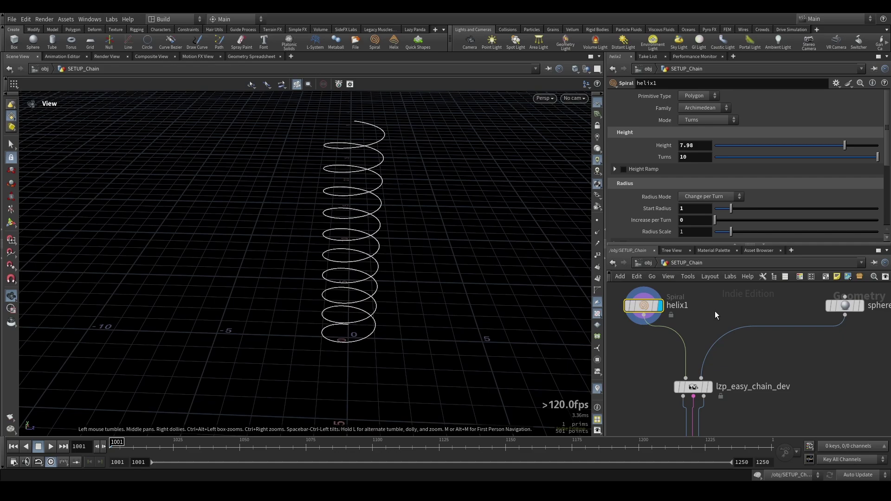
- Show the parameters of the sphere1 node that feeds the chain node's second input
{"action": "middle_click_drag", "start_coordinate": [811, 362], "coordinate": [774, 371]}
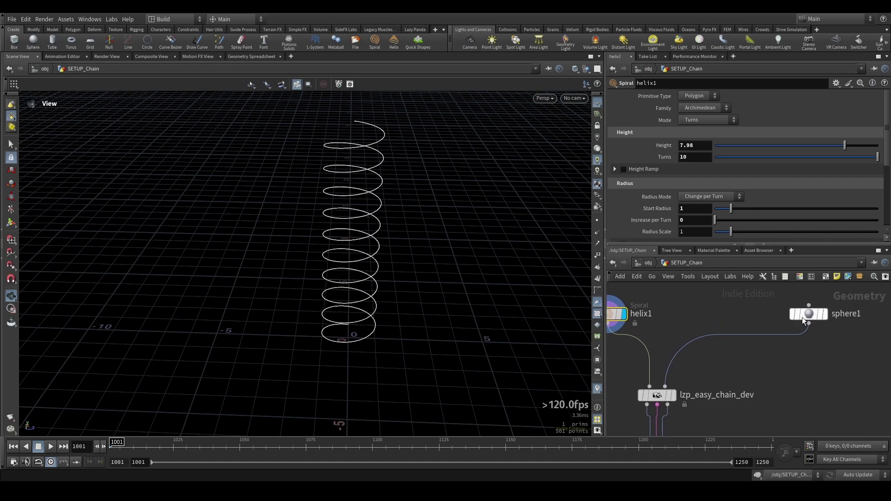
{"action": "left_click", "coordinate": [808, 316]}
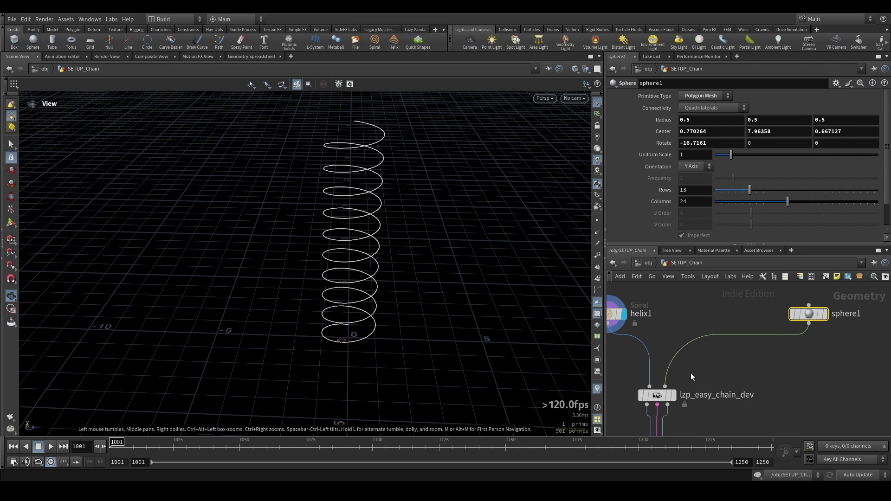
{"action": "middle_click_drag", "start_coordinate": [698, 369], "coordinate": [762, 339]}
{"action": "scroll", "coordinate": [766, 347], "scroll_direction": "down", "scroll_amount": 6}
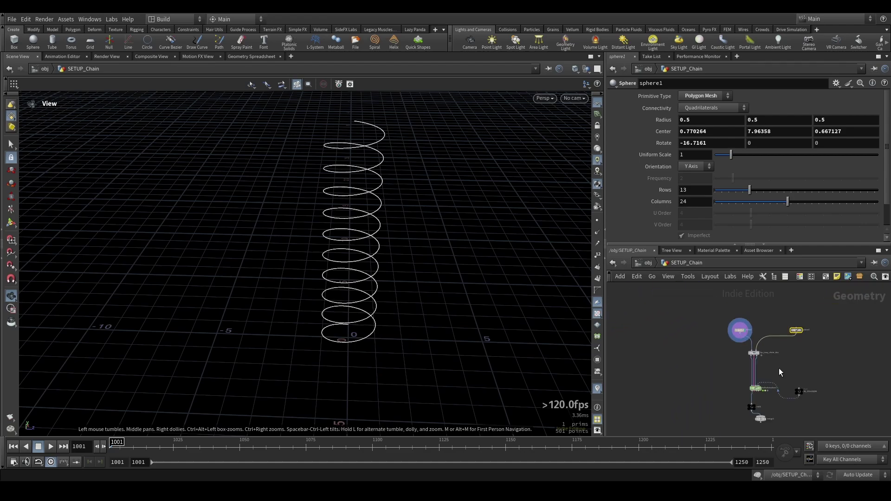
- Reposition the lzp_easy_chain_dev node, display its output, and examine the chain links up close
{"action": "scroll", "coordinate": [778, 368], "scroll_direction": "up", "scroll_amount": 5}
{"action": "left_click_drag", "start_coordinate": [719, 375], "coordinate": [671, 366]}
{"action": "left_click", "coordinate": [692, 367]}
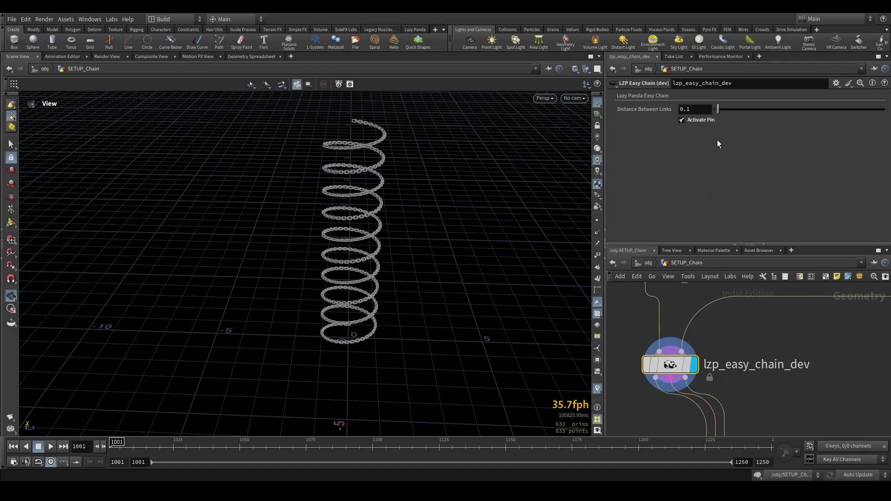
{"action": "scroll", "coordinate": [417, 124], "scroll_direction": "up", "scroll_amount": 10}
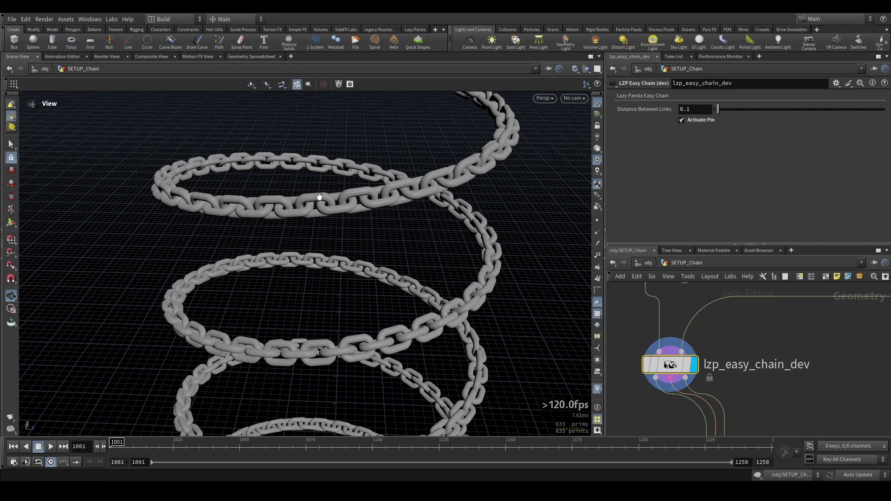
{"action": "scroll", "coordinate": [297, 201], "scroll_direction": "up", "scroll_amount": 10}
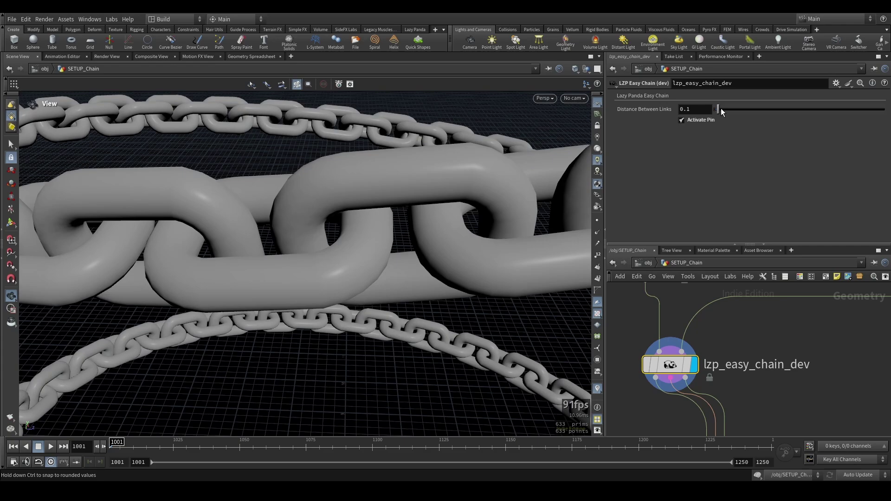
- Try a Distance Between Links of 0.11 on the chain node, and set it back to 0.1
{"action": "middle_click_drag", "start_coordinate": [664, 110], "coordinate": [680, 132]}
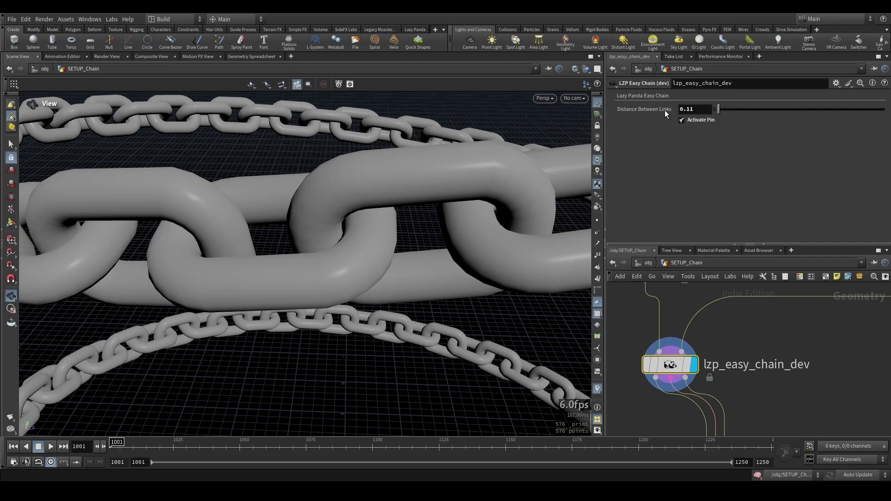
{"action": "left_click", "coordinate": [698, 110]}
{"action": "key", "text": "BackSpace"}
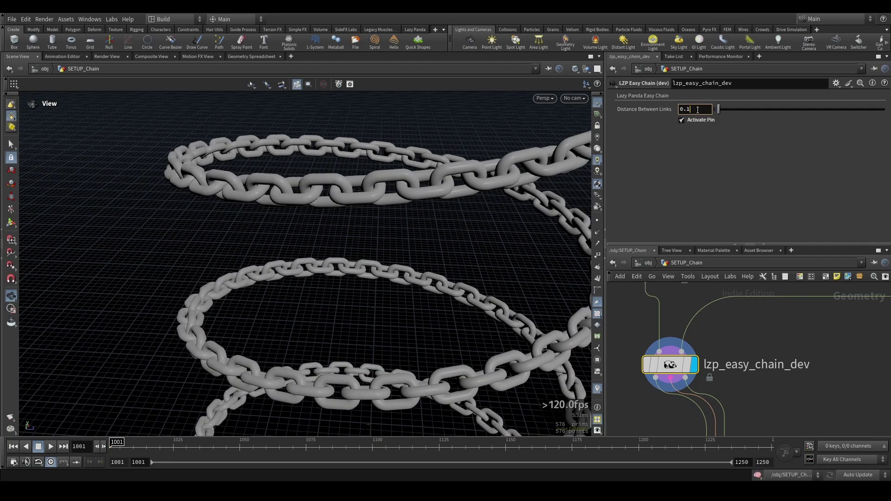
{"action": "key", "text": "Return"}
{"action": "scroll", "coordinate": [377, 176], "scroll_direction": "down", "scroll_amount": 3}
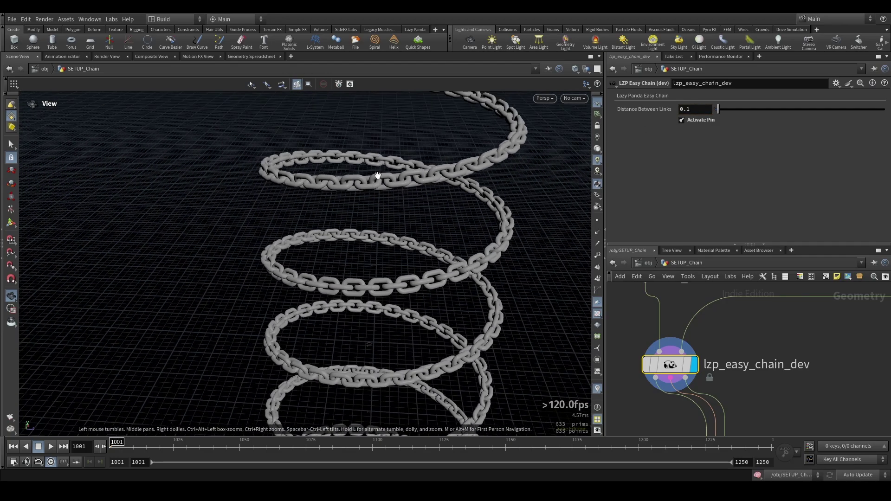
{"action": "middle_click_drag", "start_coordinate": [400, 177], "coordinate": [359, 198]}
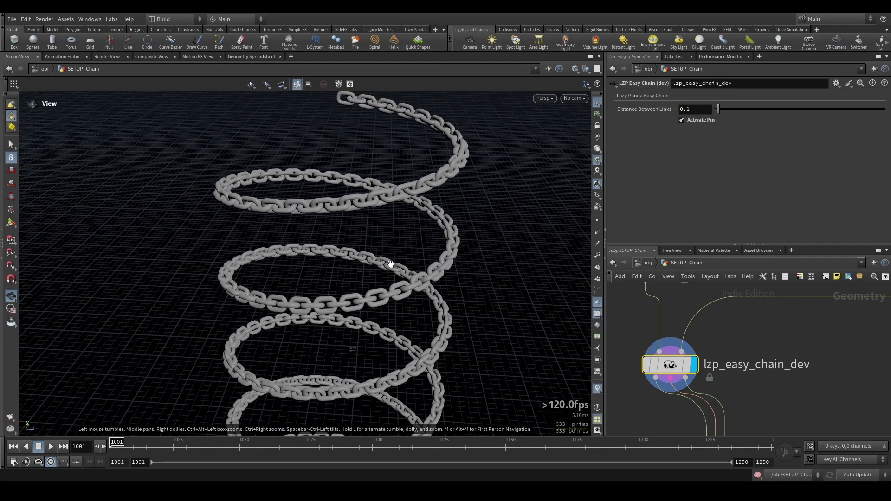
{"action": "scroll", "coordinate": [390, 264], "scroll_direction": "down", "scroll_amount": 2}
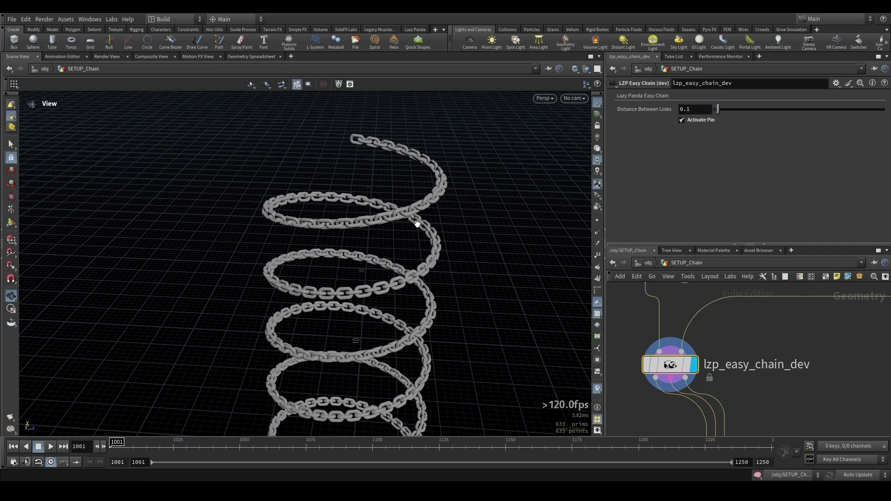
- Arrange the rbdbulletsolver1 node directly below lzp_easy_chain_dev and display the solver's output
{"action": "key", "text": "f"}
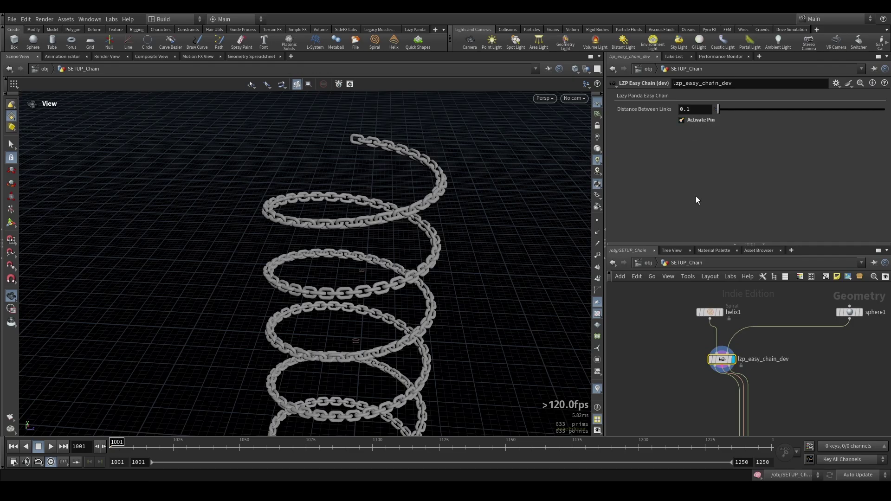
{"action": "scroll", "coordinate": [744, 352], "scroll_direction": "down", "scroll_amount": 3}
{"action": "middle_click_drag", "start_coordinate": [711, 397], "coordinate": [714, 369]}
{"action": "scroll", "coordinate": [714, 369], "scroll_direction": "up", "scroll_amount": 2}
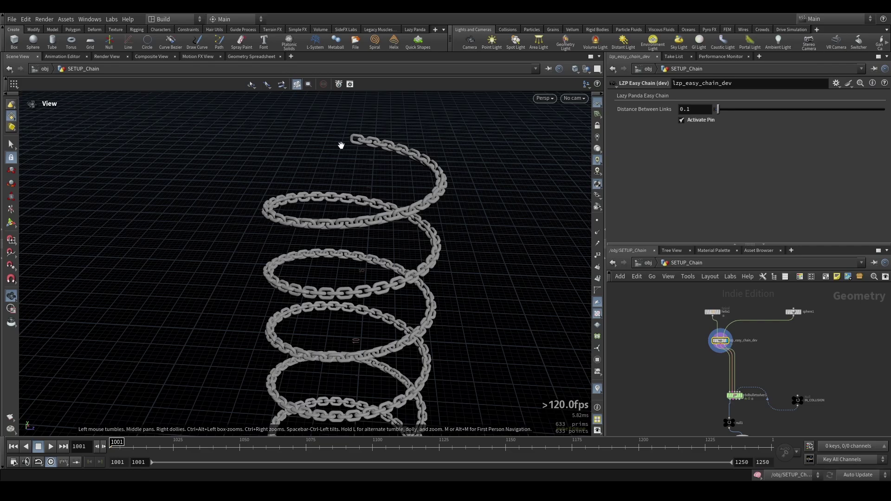
{"action": "middle_click_drag", "start_coordinate": [772, 359], "coordinate": [740, 322]}
{"action": "left_click_drag", "start_coordinate": [703, 360], "coordinate": [690, 332]}
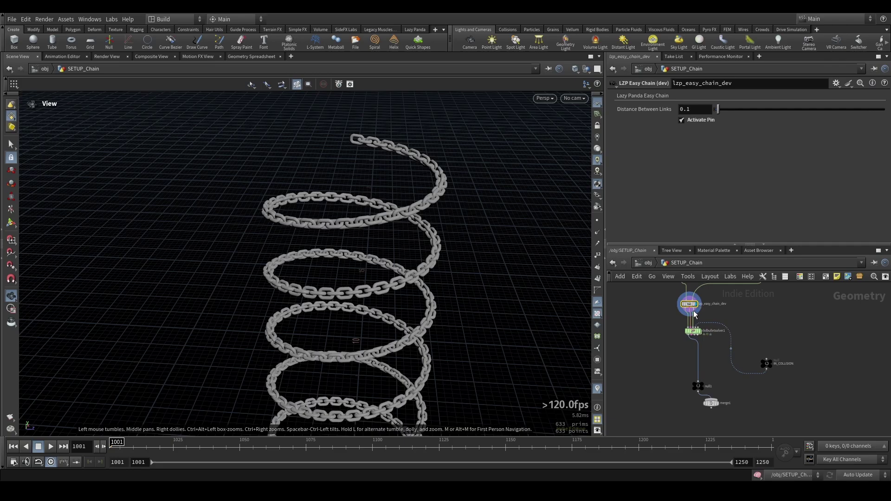
{"action": "scroll", "coordinate": [690, 308], "scroll_direction": "up", "scroll_amount": 3}
{"action": "middle_click_drag", "start_coordinate": [692, 303], "coordinate": [702, 323]}
{"action": "mouse_move", "coordinate": [702, 321]}
{"action": "left_mouse_down"}
{"action": "mouse_move", "coordinate": [671, 313]}
{"action": "mouse_move", "coordinate": [689, 312]}
{"action": "left_mouse_up"}
{"action": "scroll", "coordinate": [703, 365], "scroll_direction": "up", "scroll_amount": 2}
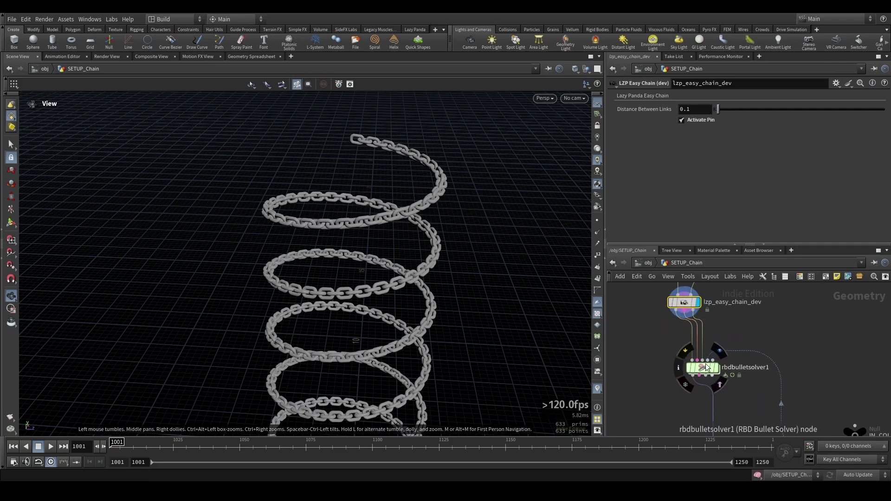
{"action": "left_click_drag", "start_coordinate": [702, 365], "coordinate": [683, 379]}
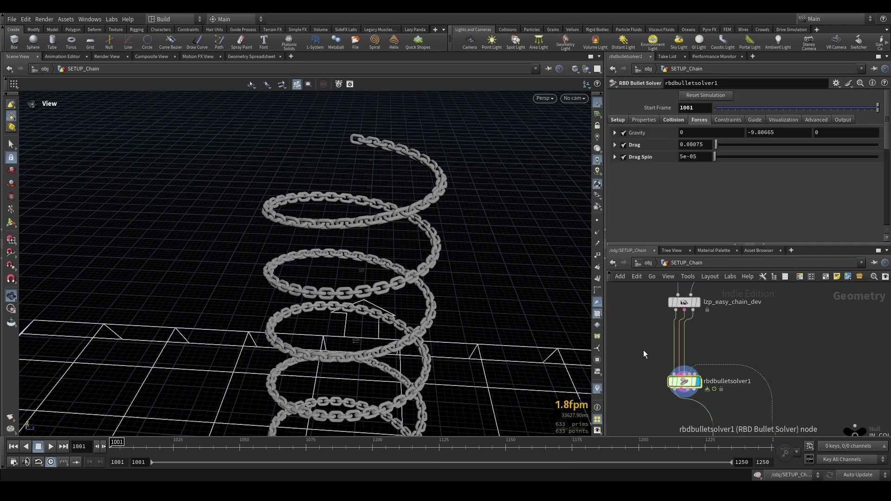
- Play the chain's rigid body simulation to watch it fall, and return to the first frame
{"action": "scroll", "coordinate": [462, 240], "scroll_direction": "down", "scroll_amount": 1}
{"action": "left_click_drag", "start_coordinate": [462, 240], "coordinate": [425, 238]}
{"action": "key", "text": "Up"}
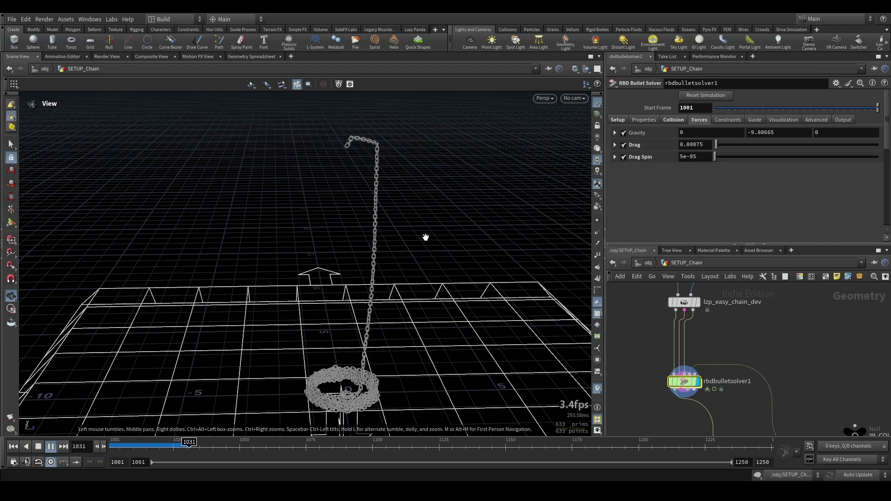
{"action": "mouse_move", "coordinate": [682, 306]}
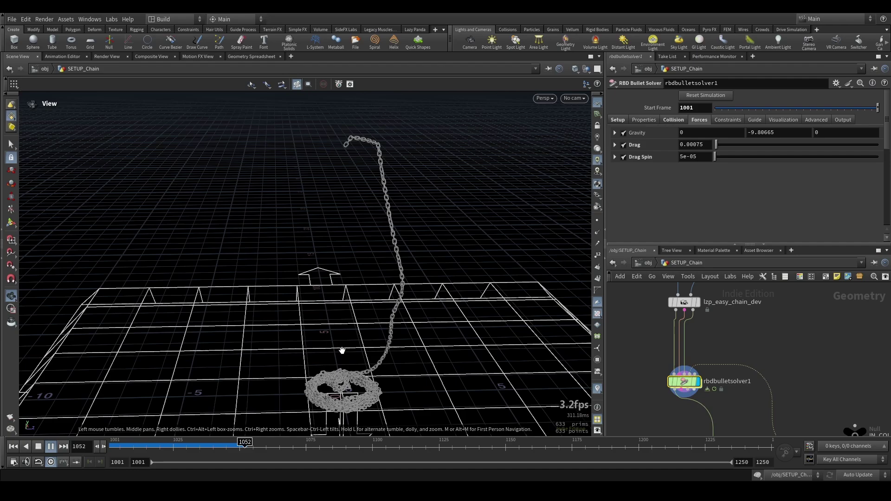
{"action": "key", "text": "ctrl+Up"}
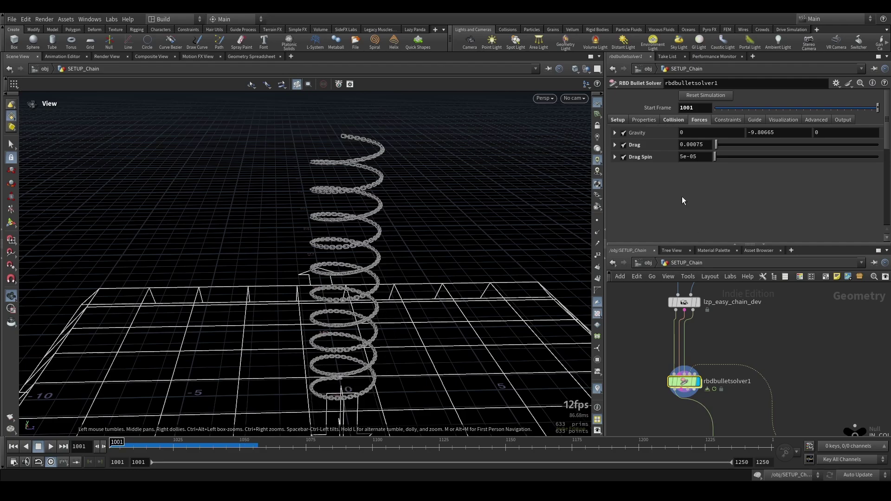
- Check rbdbulletsolver1's setup settings and add a second RBD Bullet Solver node beside it
{"action": "left_click", "coordinate": [624, 120]}
{"action": "scroll", "coordinate": [775, 326], "scroll_direction": "down", "scroll_amount": 3}
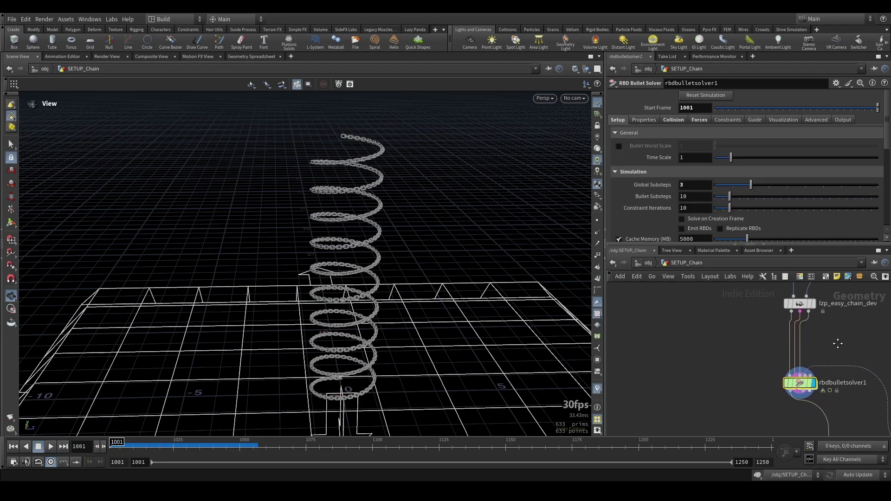
{"action": "scroll", "coordinate": [775, 326], "scroll_direction": "up", "scroll_amount": 3}
{"action": "key", "text": "Tab"}
{"action": "type", "text": "rbdb"}
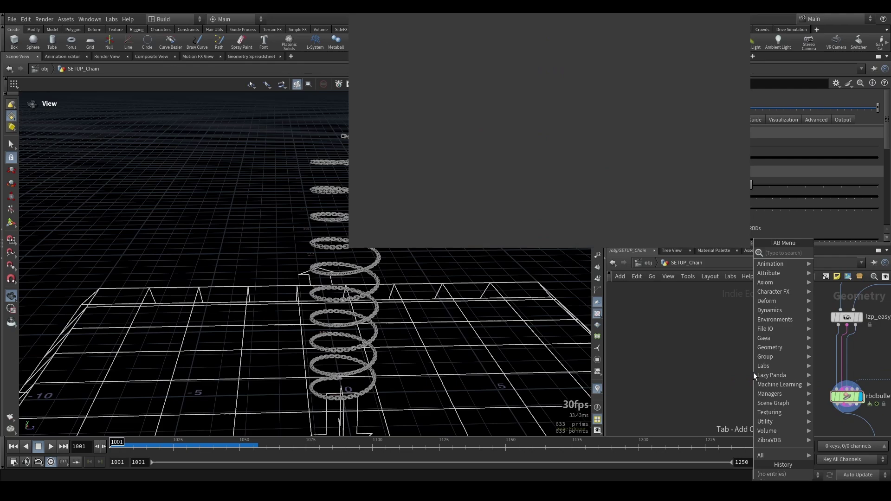
{"action": "type", "text": "u"}
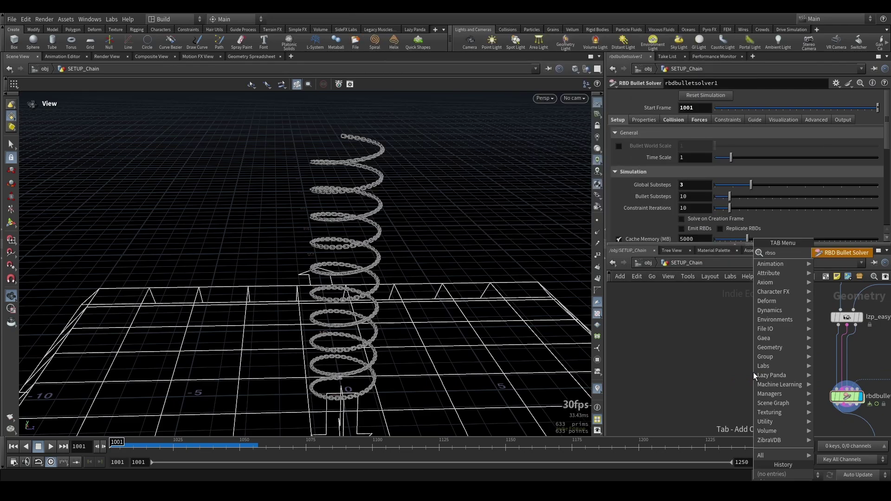
{"action": "key", "text": "Return"}
{"action": "left_click", "coordinate": [753, 371]}
- Connect the three outputs of lzp_easy_chain_dev to the new solver's first three inputs and display the new solver
{"action": "middle_click_drag", "start_coordinate": [797, 340], "coordinate": [737, 341]}
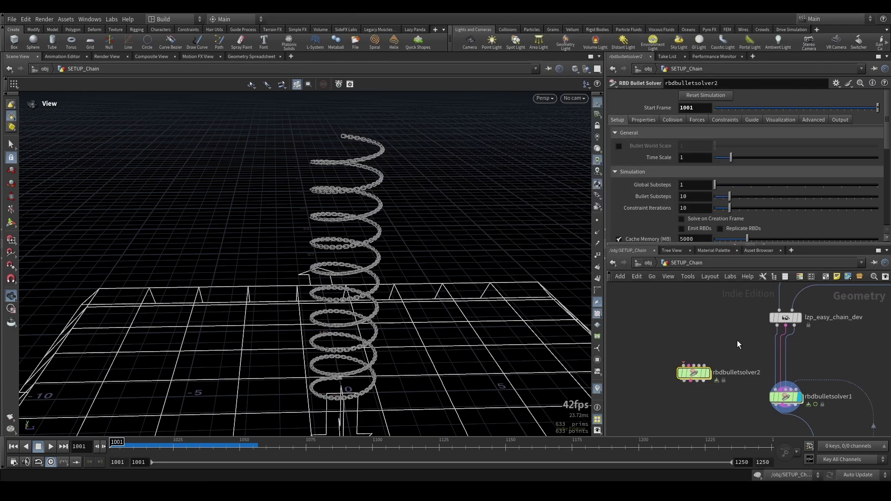
{"action": "left_click", "coordinate": [776, 325]}
{"action": "left_click", "coordinate": [682, 364]}
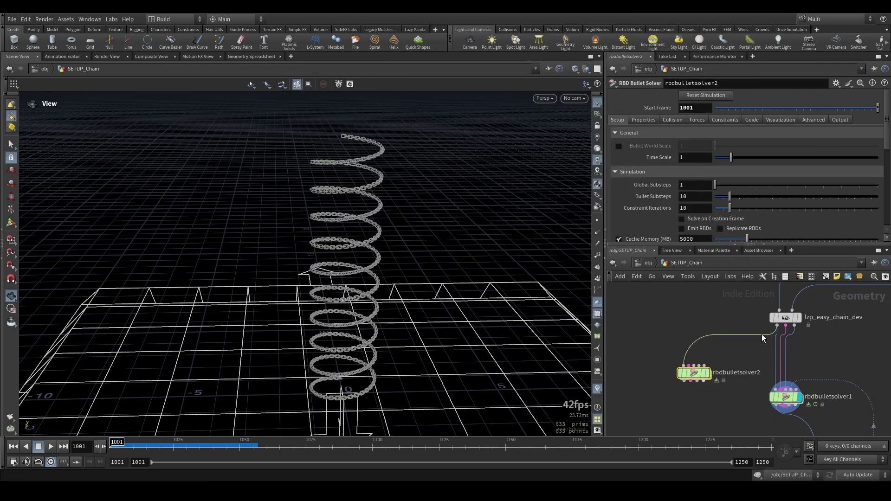
{"action": "left_click", "coordinate": [786, 325]}
{"action": "left_click", "coordinate": [688, 364]}
{"action": "left_click", "coordinate": [794, 325]}
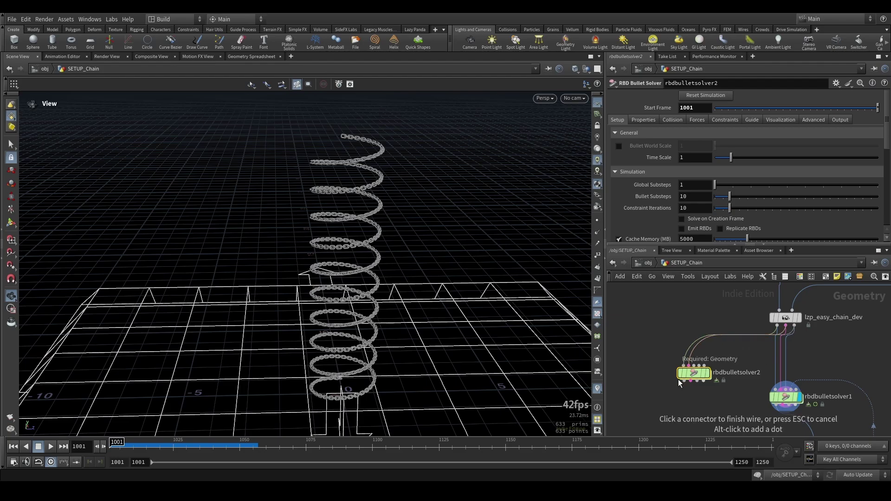
{"action": "left_click", "coordinate": [694, 371]}
{"action": "left_click_drag", "start_coordinate": [693, 374], "coordinate": [656, 385]}
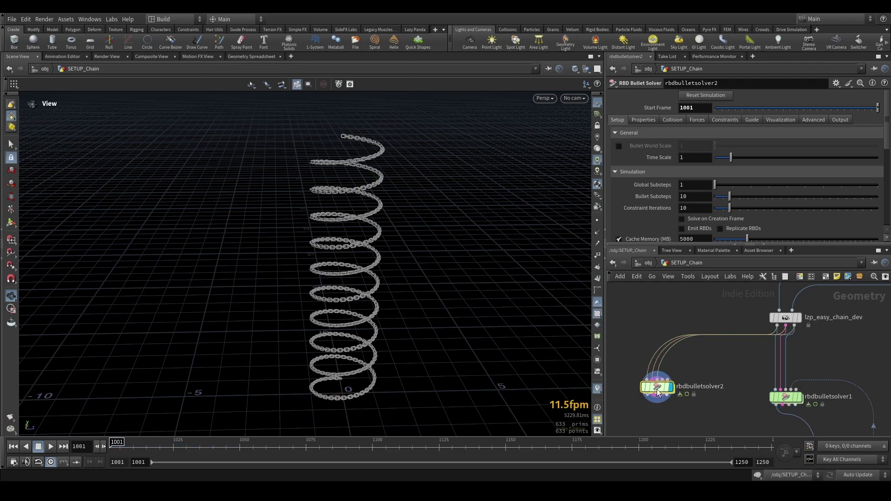
- Reduce the number of turns on helix1 for a looser spiral and display the output of lzp_easy_chain_dev
{"action": "left_click_drag", "start_coordinate": [315, 410], "coordinate": [309, 365]}
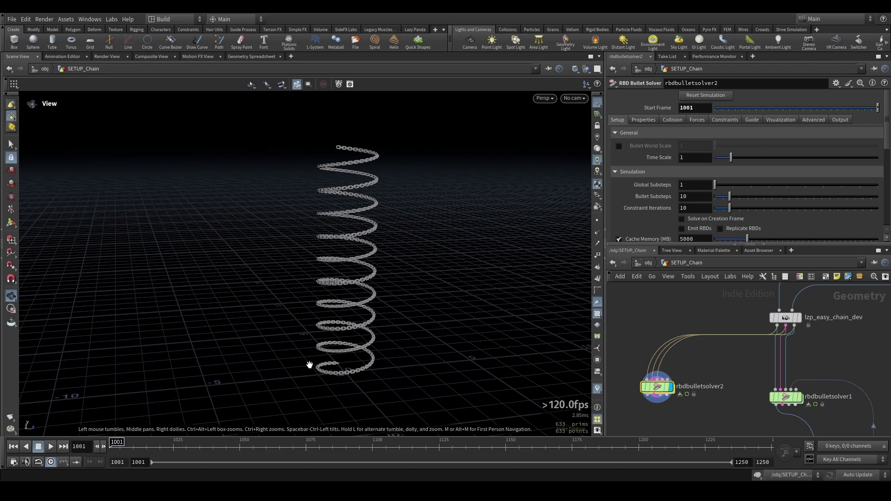
{"action": "middle_click_drag", "start_coordinate": [708, 322], "coordinate": [675, 400]}
{"action": "left_click", "coordinate": [744, 336]}
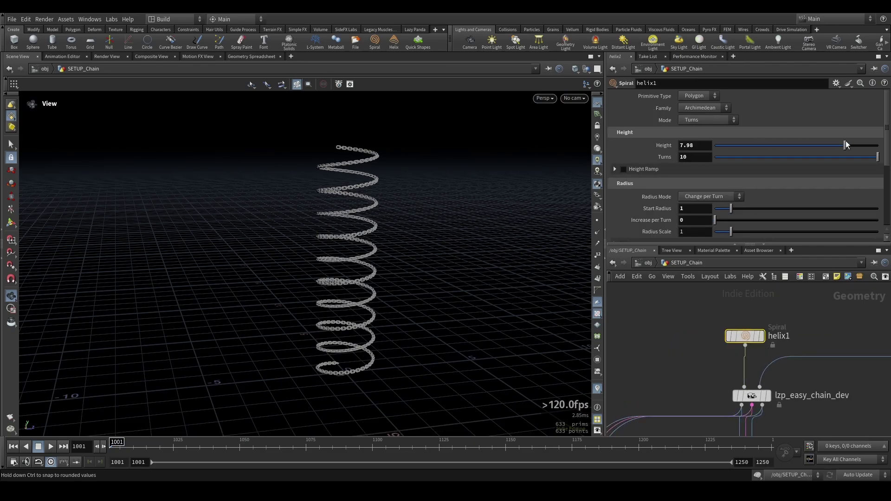
{"action": "left_click_drag", "start_coordinate": [877, 157], "coordinate": [768, 157]}
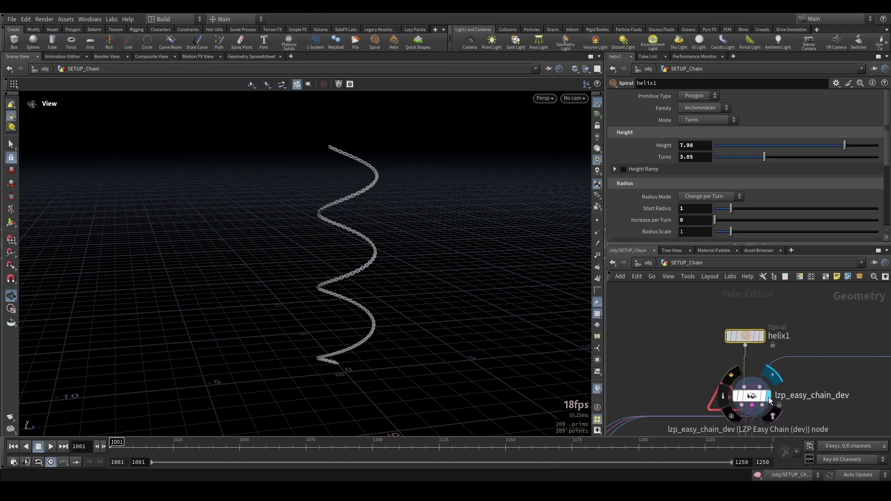
{"action": "left_click", "coordinate": [754, 395]}
{"action": "left_click", "coordinate": [741, 336]}
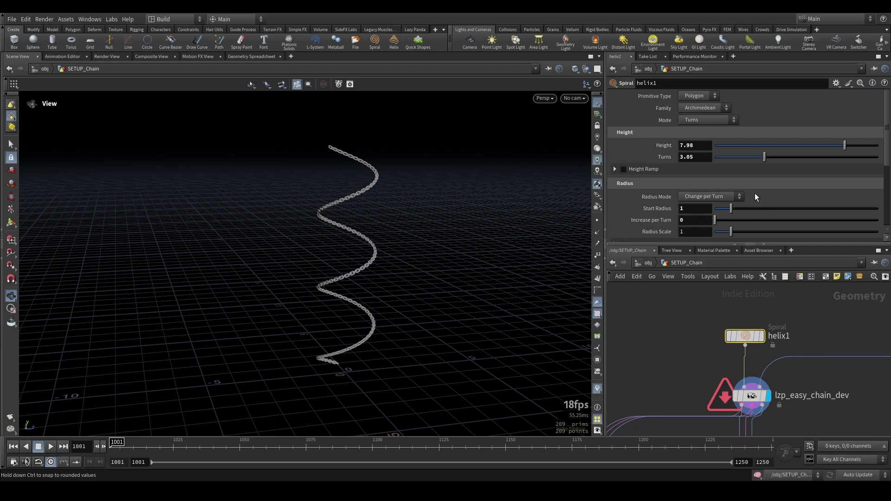
{"action": "left_click_drag", "start_coordinate": [761, 157], "coordinate": [793, 154]}
- Show sphere1 as a wireframe template over the chain to check its position around the upper end
{"action": "middle_click_drag", "start_coordinate": [630, 405], "coordinate": [664, 338]}
{"action": "scroll", "coordinate": [663, 337], "scroll_direction": "down", "scroll_amount": 4}
{"action": "scroll", "coordinate": [772, 322], "scroll_direction": "up", "scroll_amount": 3}
{"action": "left_click", "coordinate": [794, 314]}
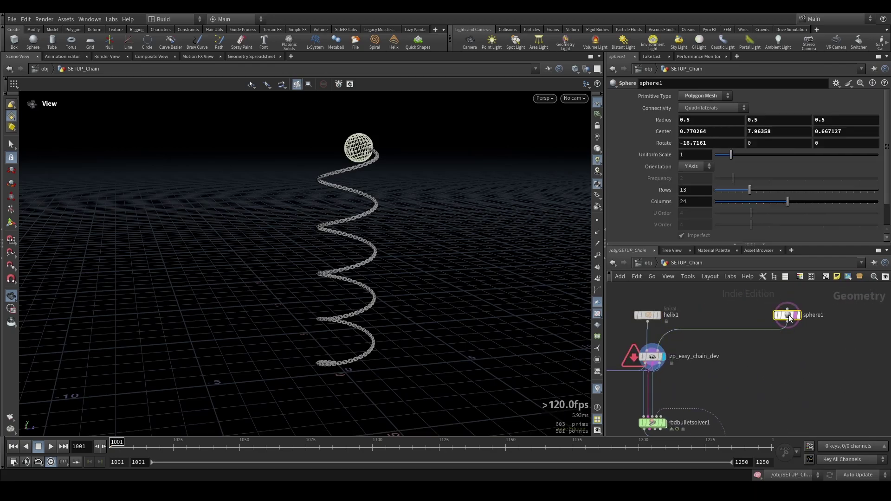
{"action": "left_click_drag", "start_coordinate": [352, 148], "coordinate": [397, 147]}
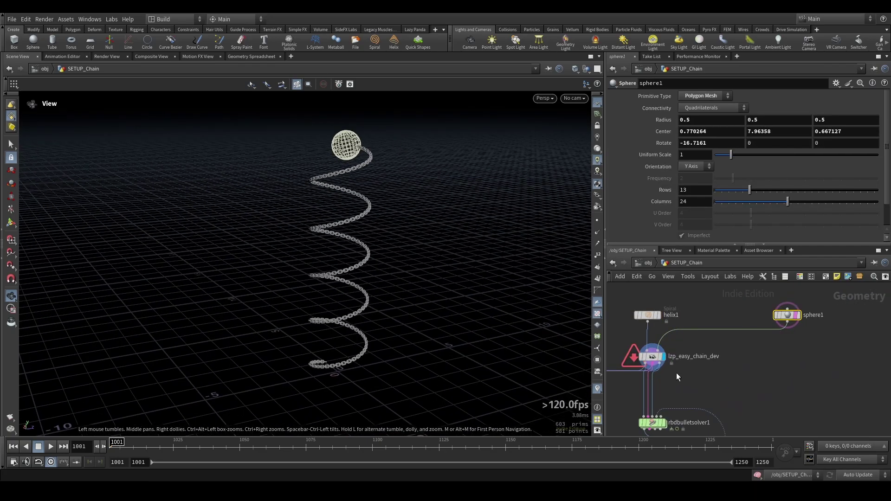
{"action": "middle_click_drag", "start_coordinate": [690, 372], "coordinate": [785, 339]}
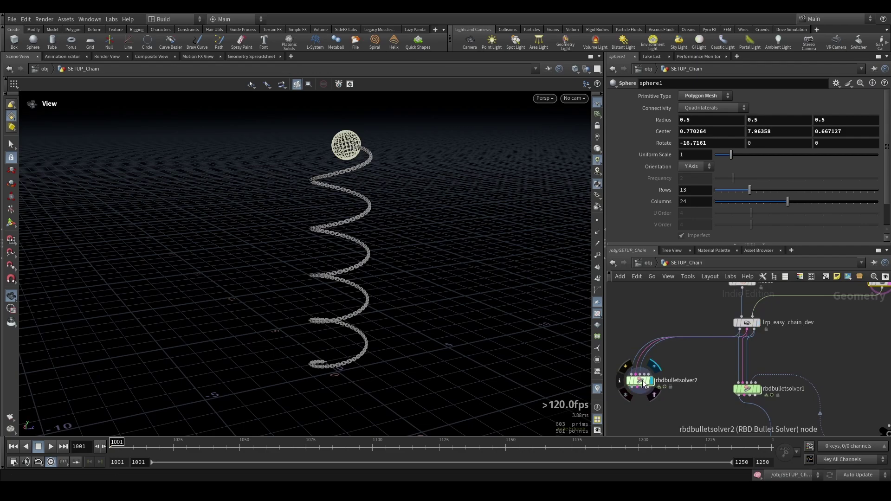
- Run the rbdbulletsolver2 simulation to check how the chain falls from the sphere, and stop the playback
{"action": "mouse_move", "coordinate": [642, 383]}
{"action": "key", "text": "Up"}
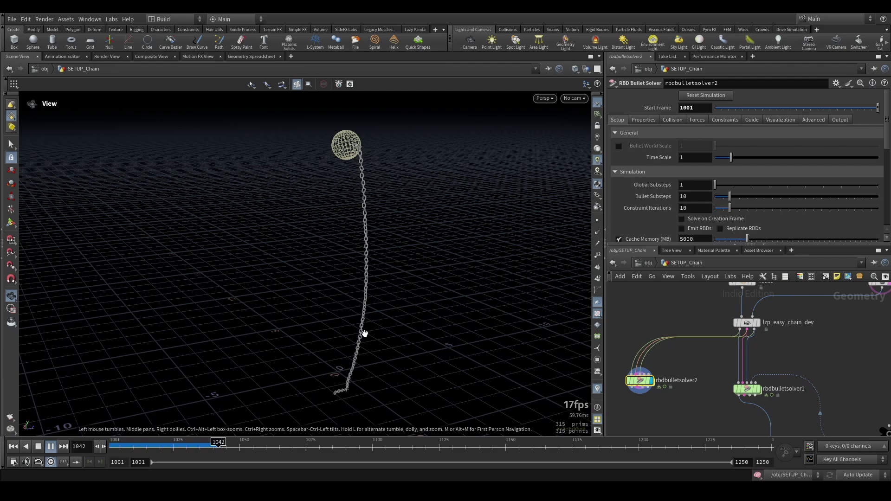
{"action": "left_click_drag", "start_coordinate": [364, 332], "coordinate": [355, 262]}
{"action": "key", "text": "Up"}
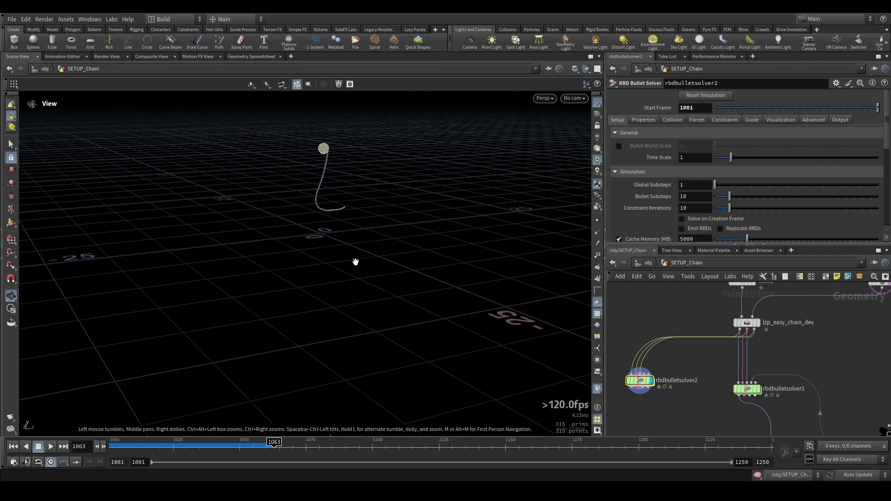
- Return to frame 1001 and set the Bullet Substeps of rbdbulletsolver2 to 40
{"action": "left_click_drag", "start_coordinate": [269, 445], "coordinate": [114, 445]}
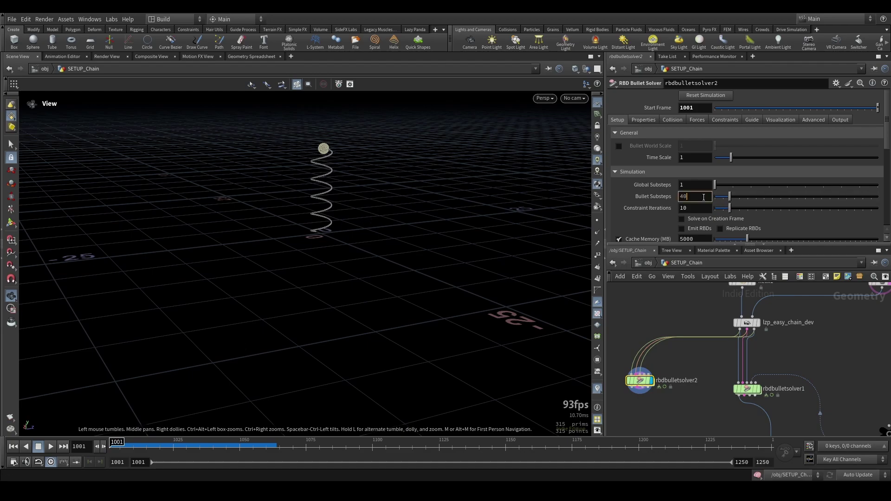
{"action": "key", "text": "Return"}
{"action": "left_click", "coordinate": [662, 316]}
{"action": "scroll", "coordinate": [663, 316], "scroll_direction": "down", "scroll_amount": 1}
- Simulate the chain with the raised substeps, stop the playback, and examine the chain's attachment at the sphere
{"action": "key", "text": "Up"}
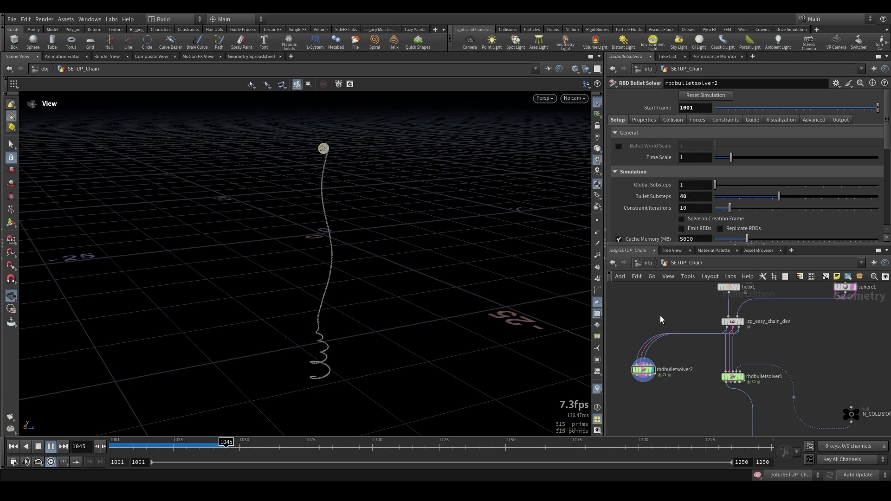
{"action": "left_click_drag", "start_coordinate": [366, 374], "coordinate": [344, 314]}
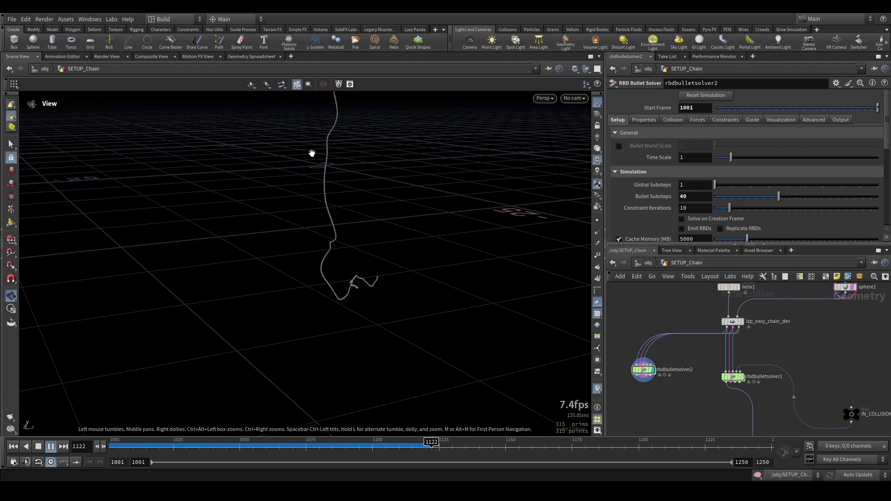
{"action": "key", "text": "Up"}
{"action": "middle_click_drag", "start_coordinate": [312, 153], "coordinate": [311, 262]}
{"action": "scroll", "coordinate": [617, 362], "scroll_direction": "up", "scroll_amount": 4}
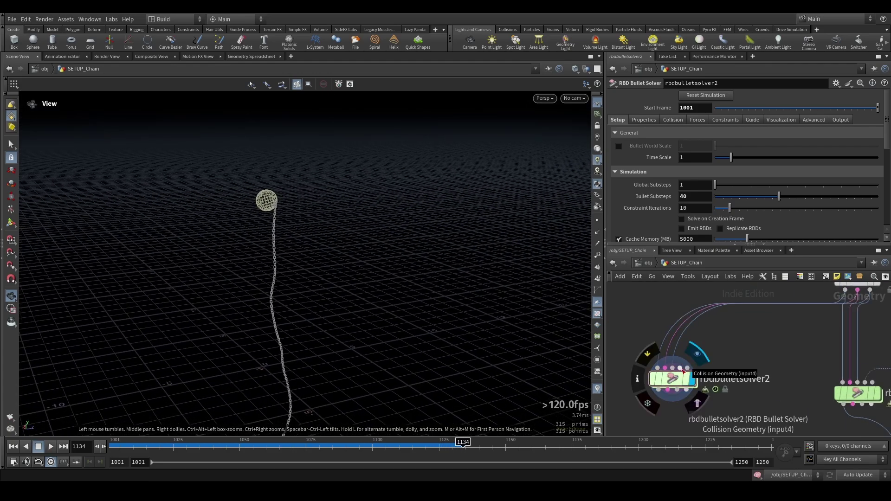
{"action": "middle_click_drag", "start_coordinate": [223, 174], "coordinate": [235, 180]}
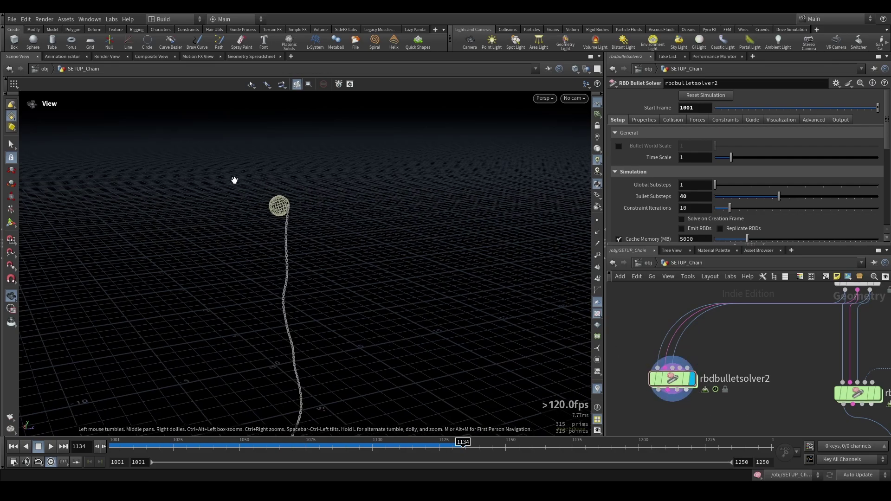
{"action": "scroll", "coordinate": [290, 211], "scroll_direction": "up", "scroll_amount": 2}
{"action": "left_click_drag", "start_coordinate": [291, 212], "coordinate": [318, 166]}
- Replay the cached chain simulation from the first frame to review its motion, and return to frame 1001
{"action": "key", "text": "ctrl+Up"}
{"action": "scroll", "coordinate": [303, 216], "scroll_direction": "down", "scroll_amount": 4}
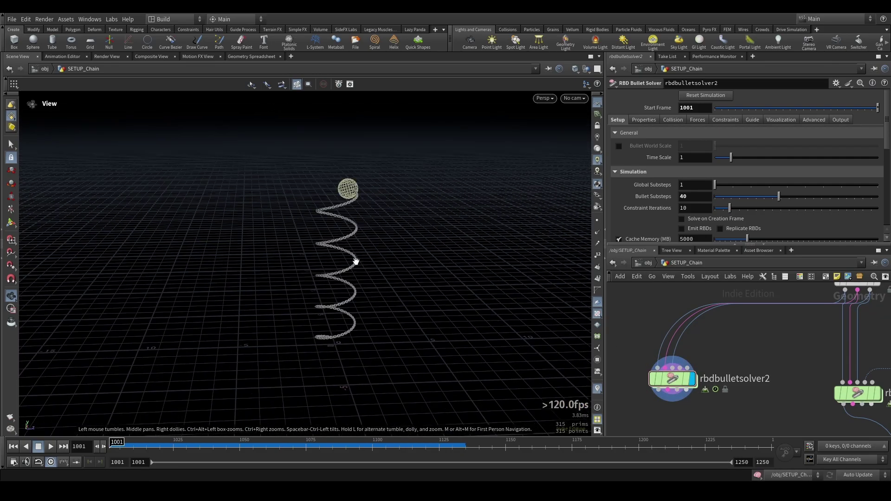
{"action": "left_click_drag", "start_coordinate": [356, 261], "coordinate": [383, 258]}
{"action": "key", "text": "Up"}
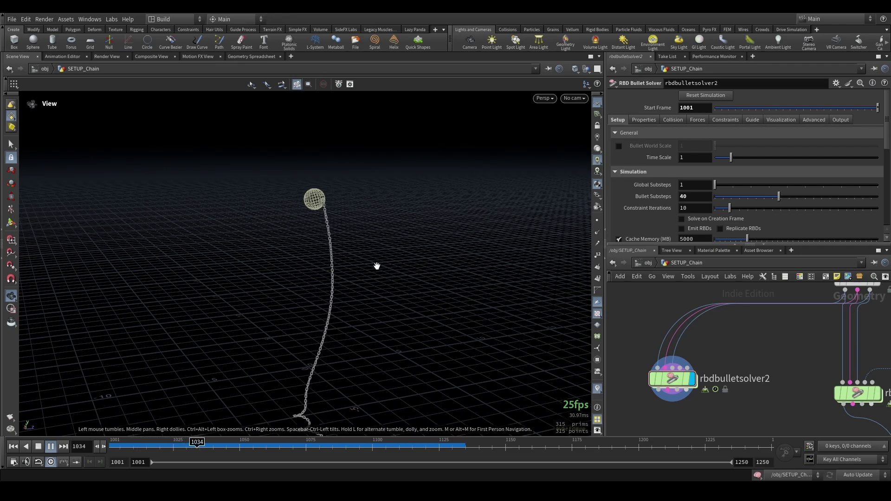
{"action": "key", "text": "Up"}
{"action": "scroll", "coordinate": [376, 267], "scroll_direction": "down", "scroll_amount": 6}
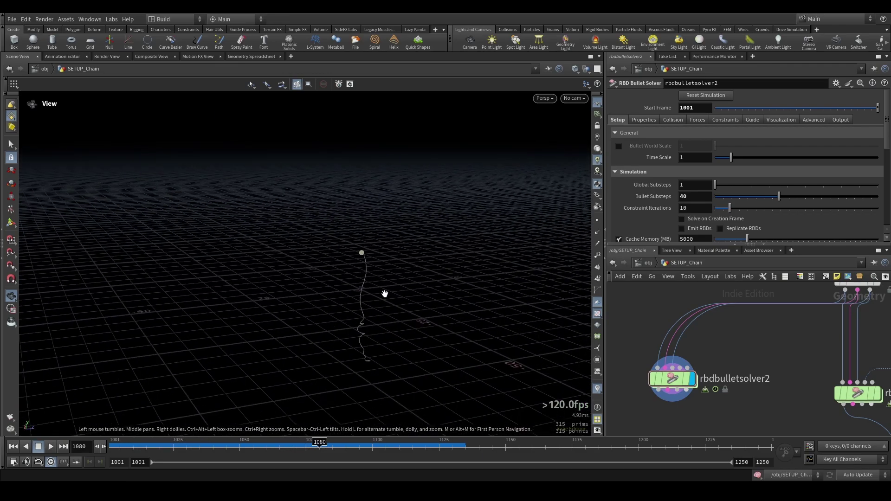
{"action": "middle_click_drag", "start_coordinate": [384, 292], "coordinate": [336, 289]}
{"action": "key", "text": "ctrl+Up"}
{"action": "scroll", "coordinate": [294, 230], "scroll_direction": "up", "scroll_amount": 5}
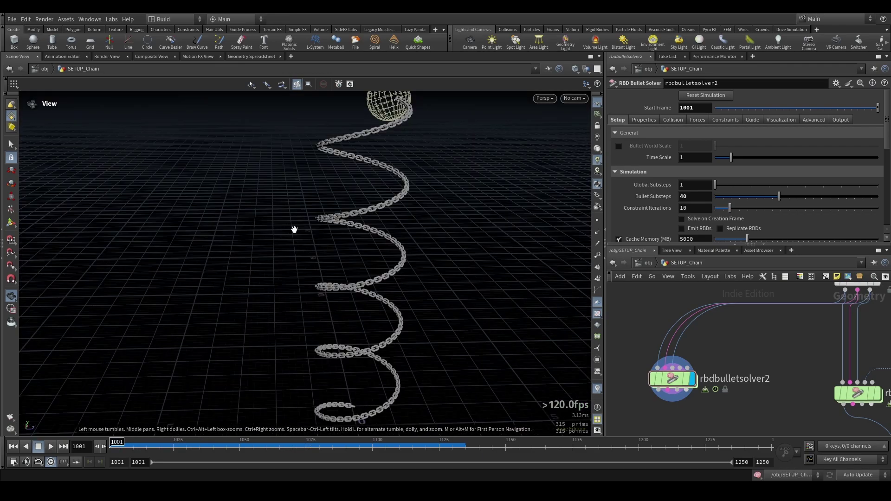